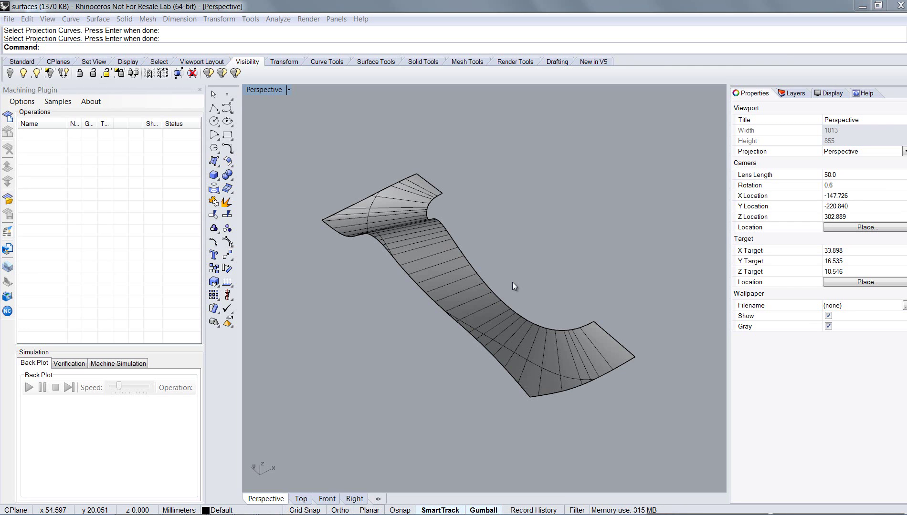
Add a new machining operation and choose Project curves as its surface-path pattern.
right_click_drag(576, 272, 555, 314)
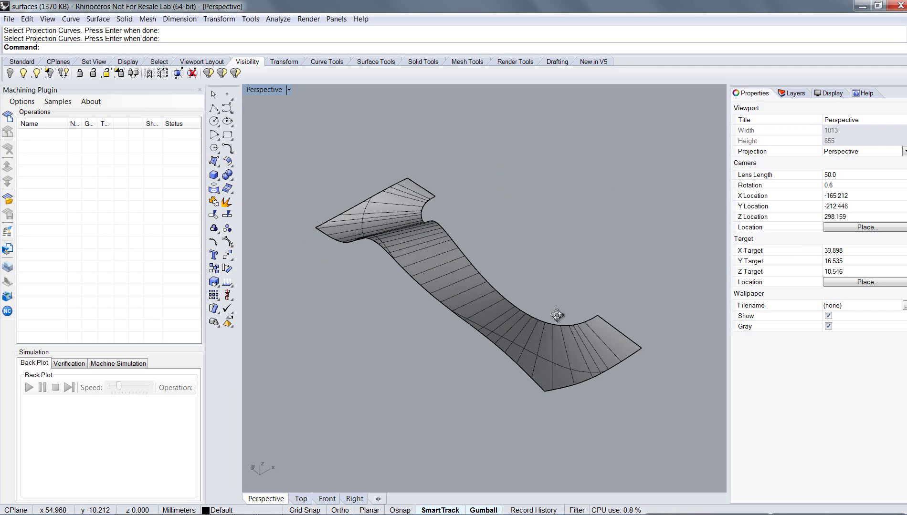
scroll(525, 310, "up", 2)
key("Up")
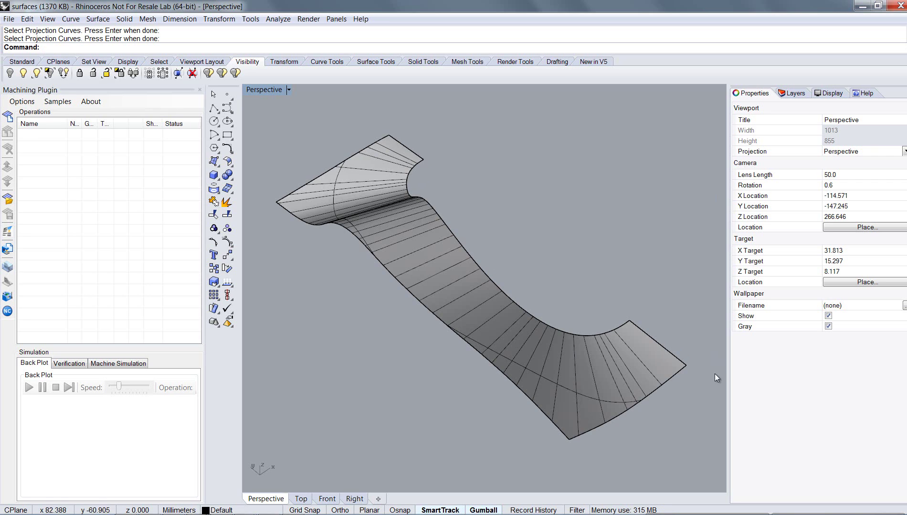
left_click(7, 116)
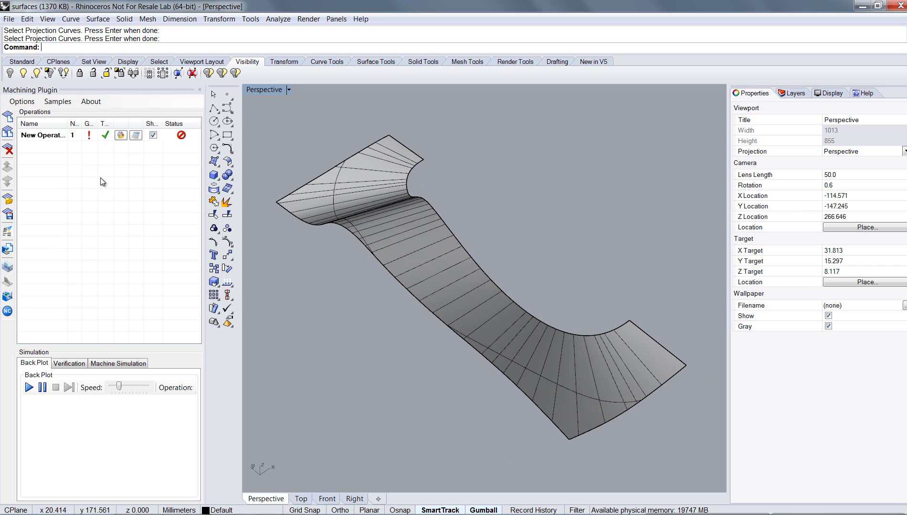
left_click(121, 135)
left_click(246, 72)
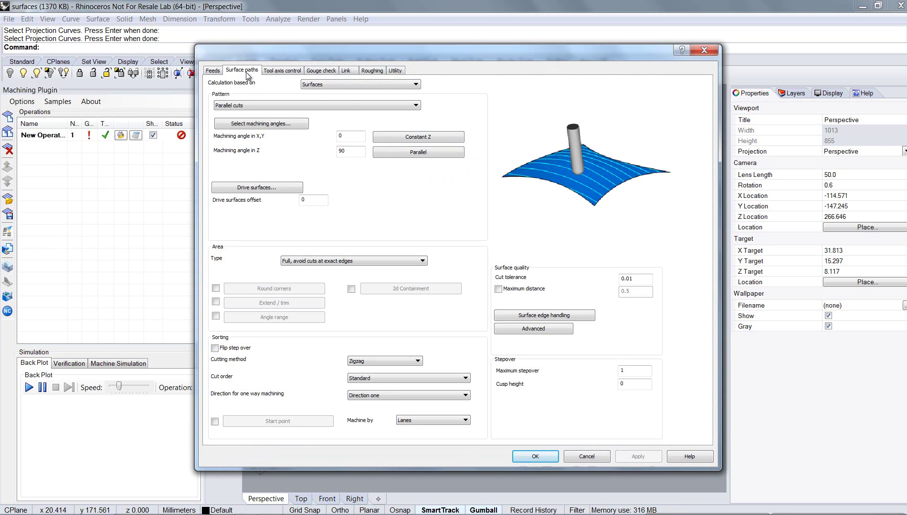
left_click(285, 111)
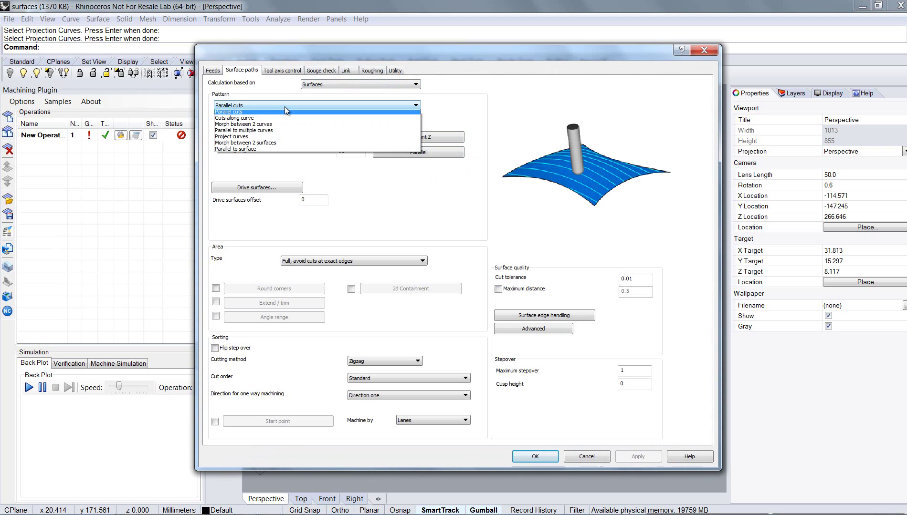
left_click(266, 139)
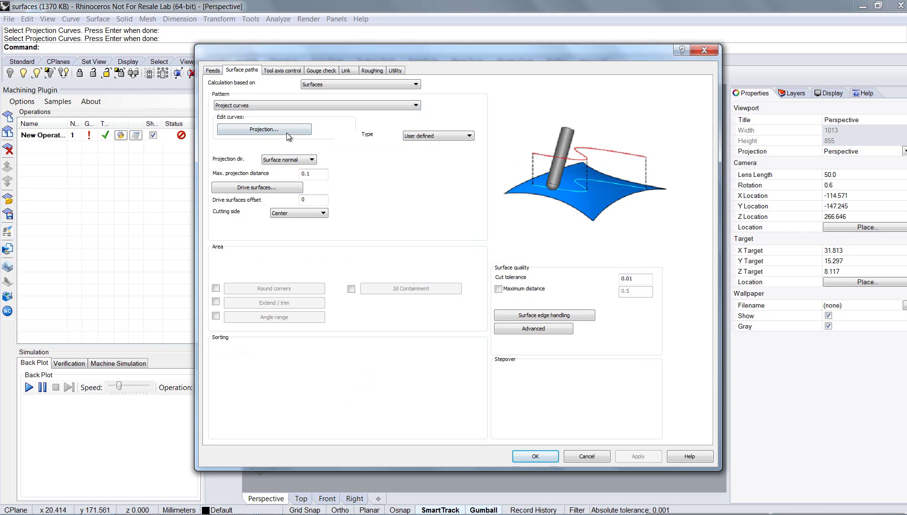
Pick the curved surface as the operation's drive surface.
left_click(276, 187)
left_click(459, 297)
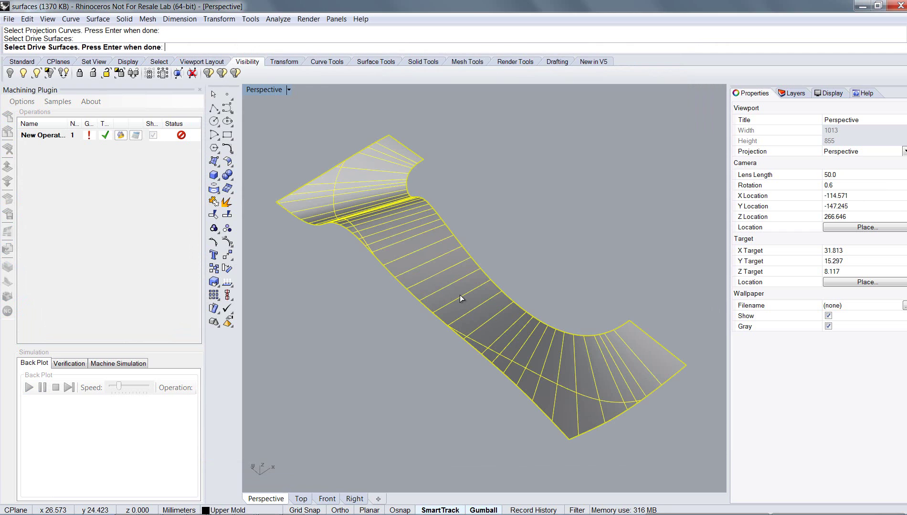
key("Return")
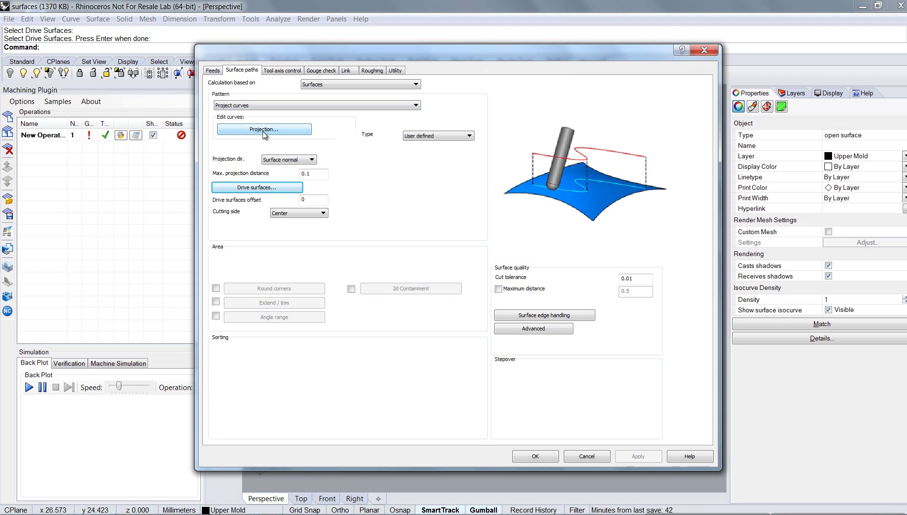
Select the lower, upper-left, notch and right border edges as curves for projection.
left_click(251, 131)
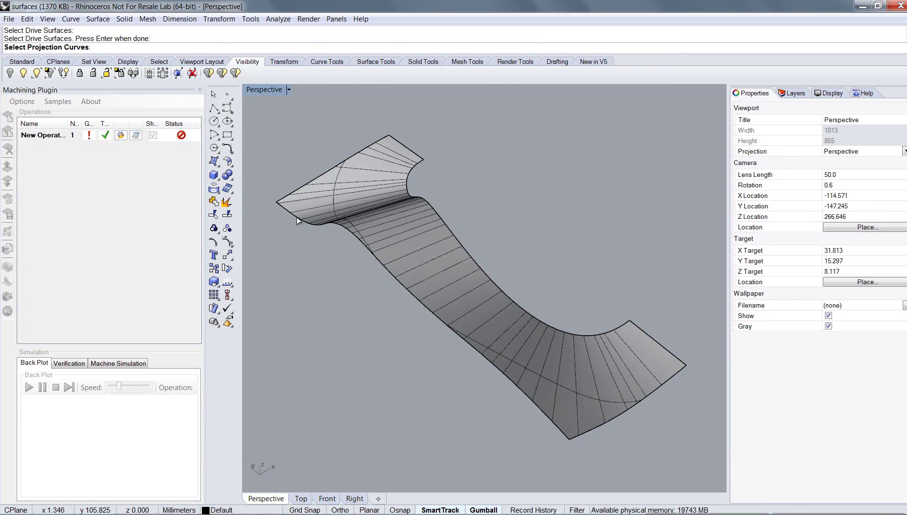
left_click(296, 217)
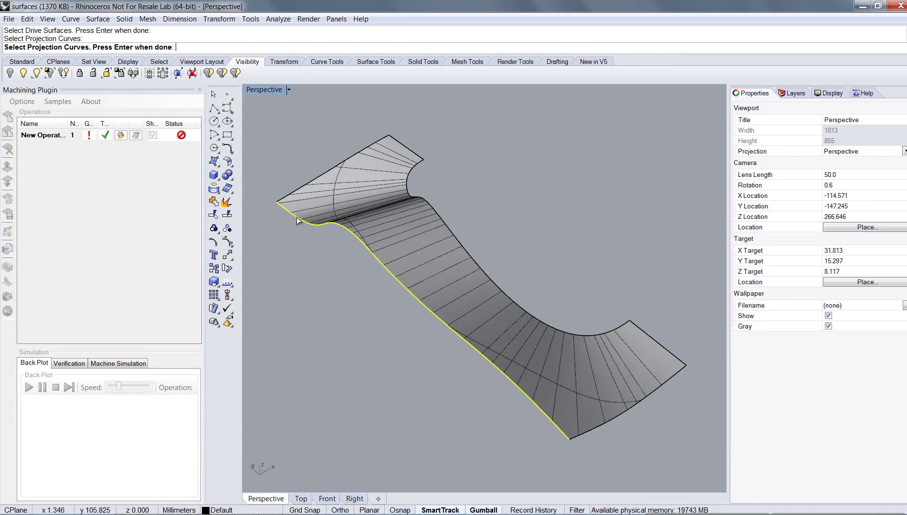
left_click(321, 176)
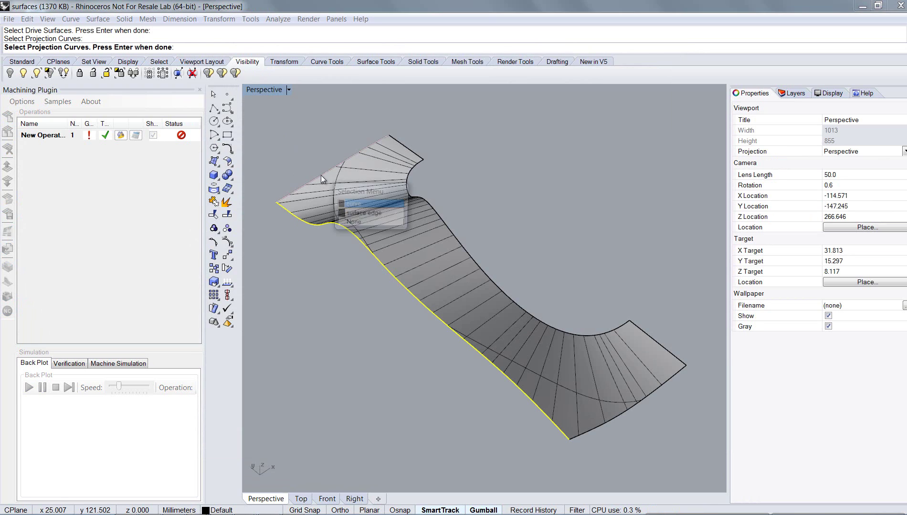
left_click(355, 205)
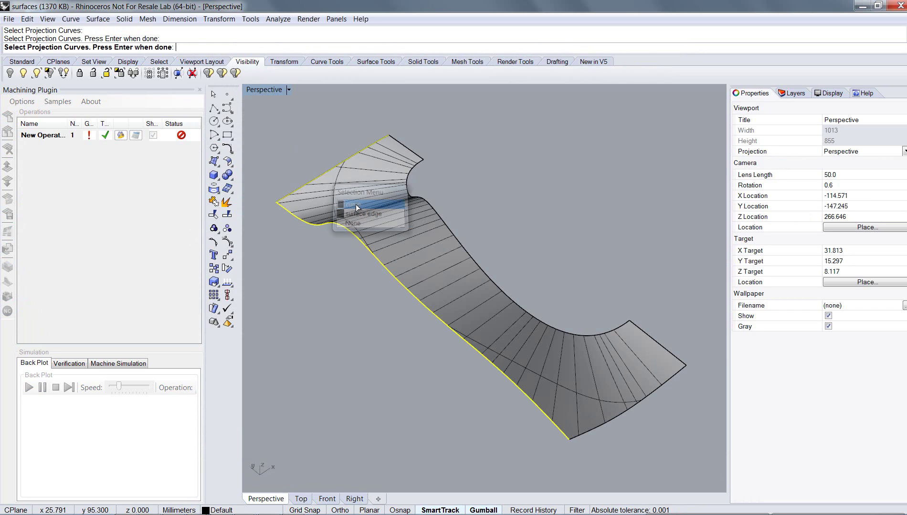
left_click(408, 149)
left_click(437, 178)
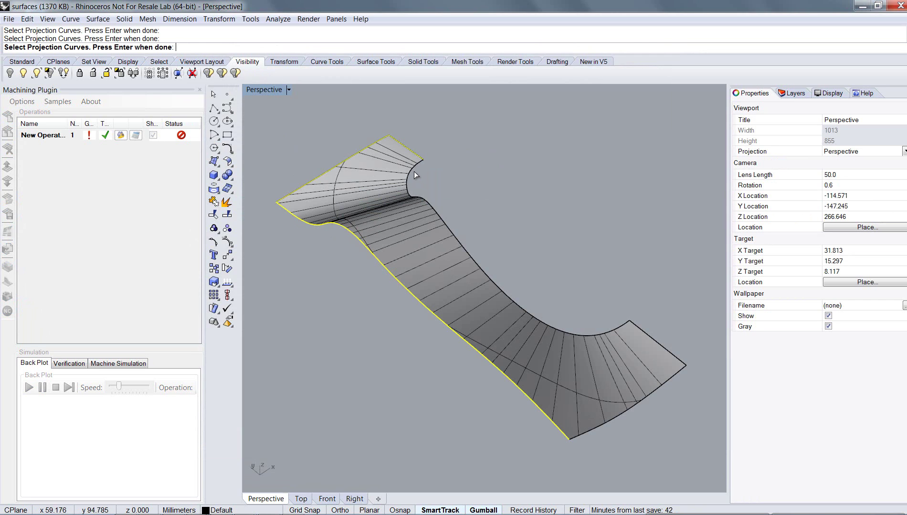
left_click(410, 170)
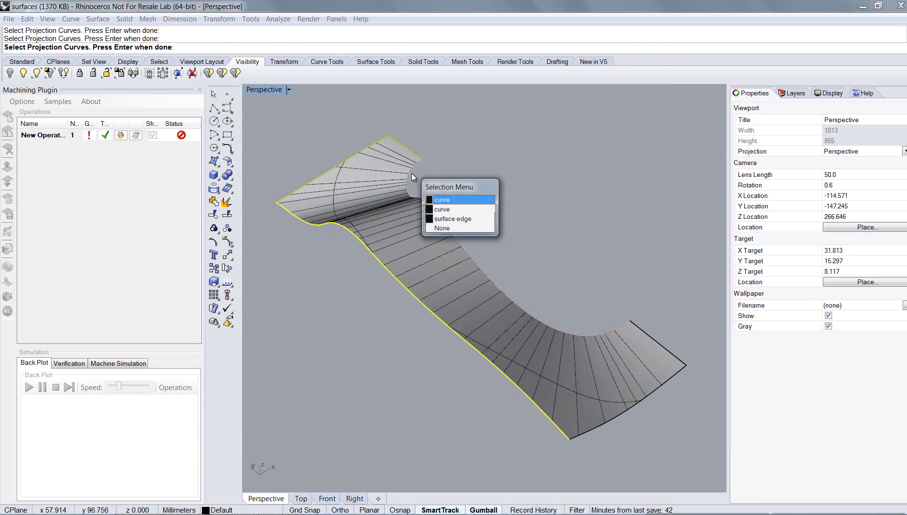
left_click(456, 200)
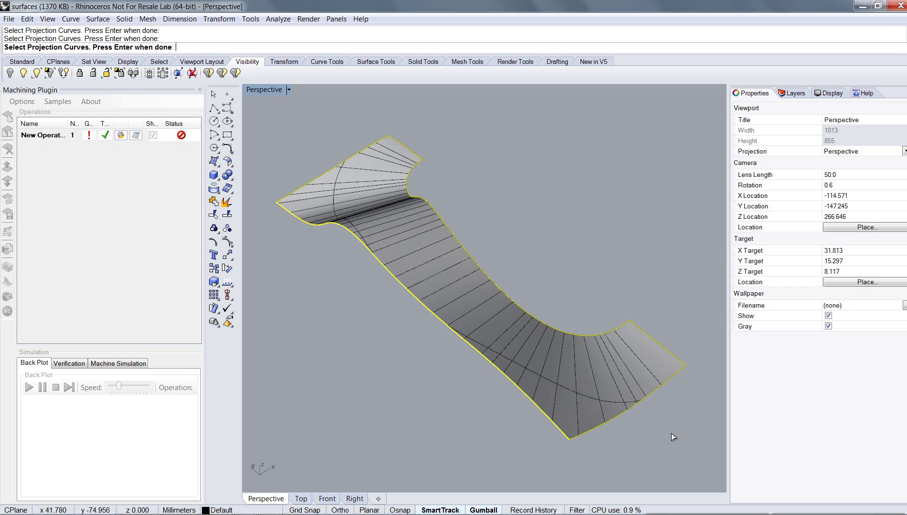
Confirm the projection curves, accept the parameters, calculate the toolpath and run its back plot.
key("Return")
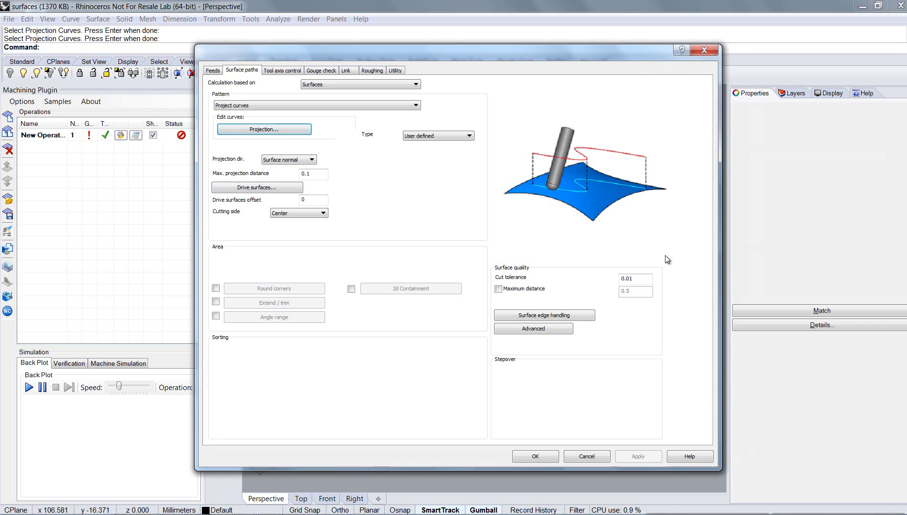
left_click(535, 457)
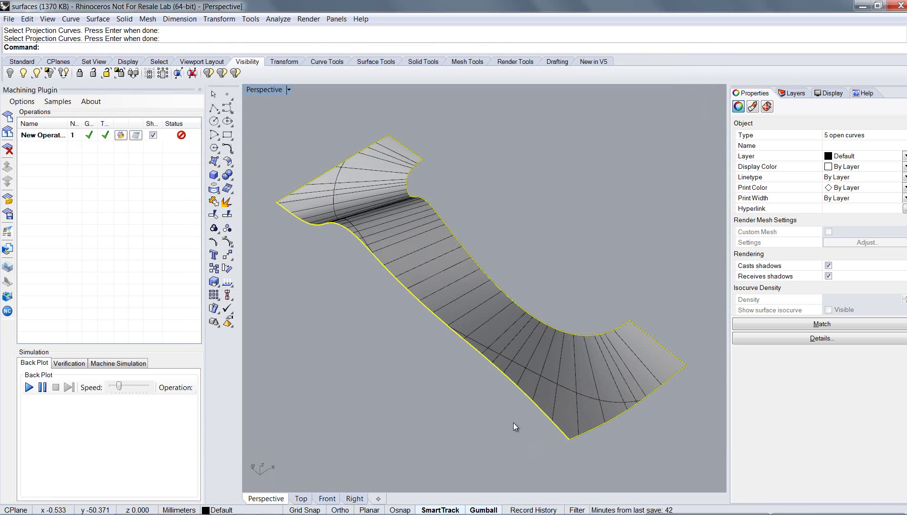
left_click(138, 137)
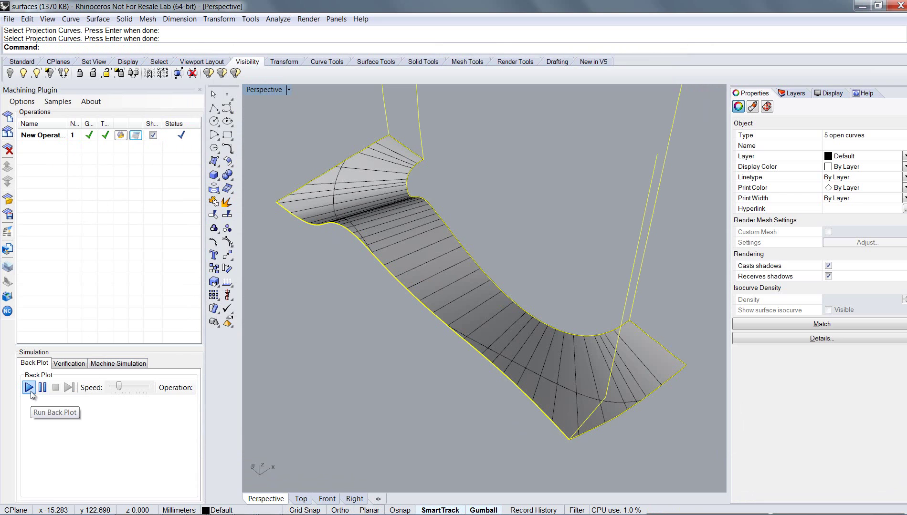
left_click(30, 388)
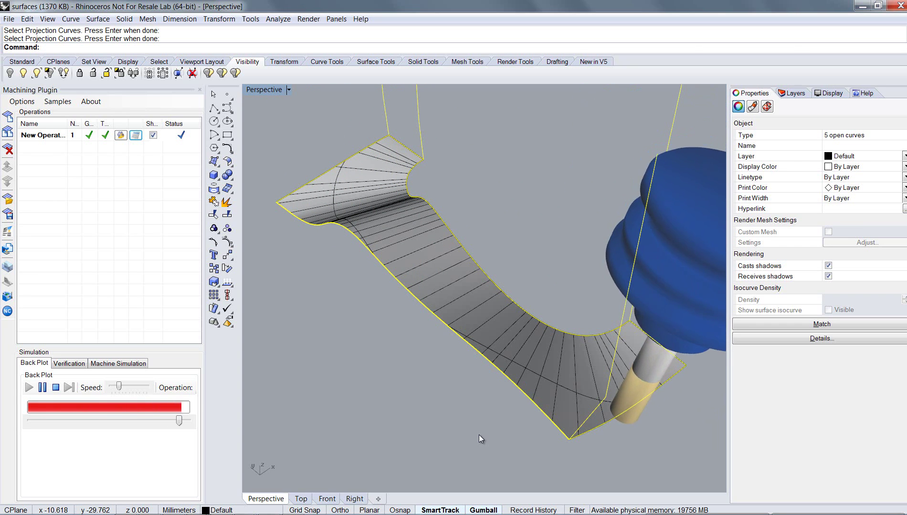
left_click(57, 388)
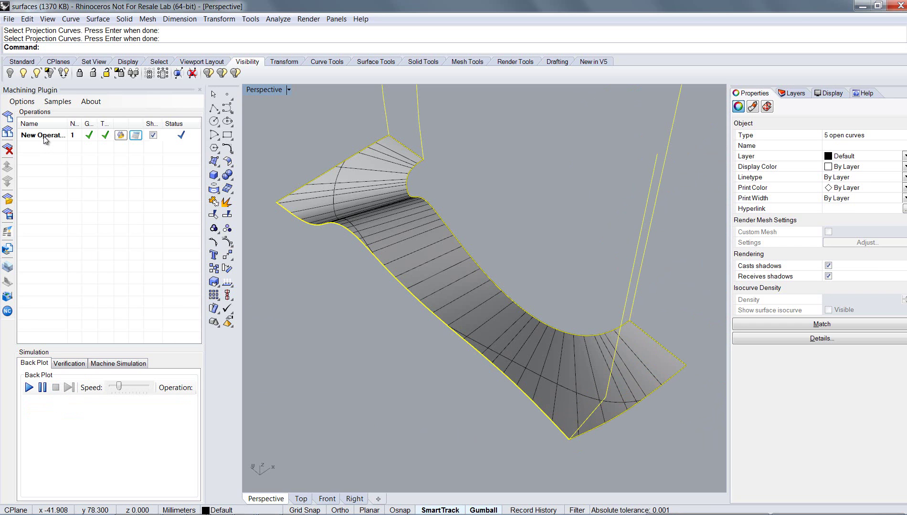
Delete the New Operation entry so the Operations list is empty.
right_click_drag(268, 218, 315, 260)
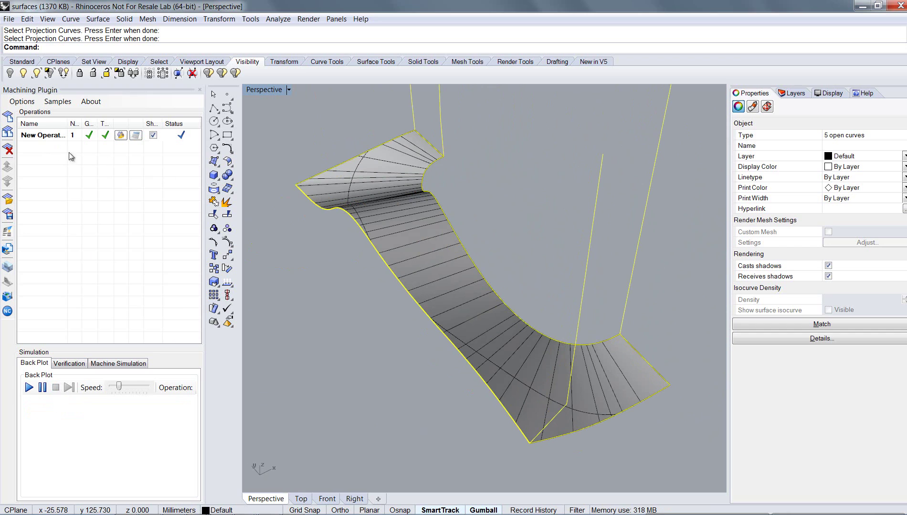
left_click(45, 138)
left_click(45, 142)
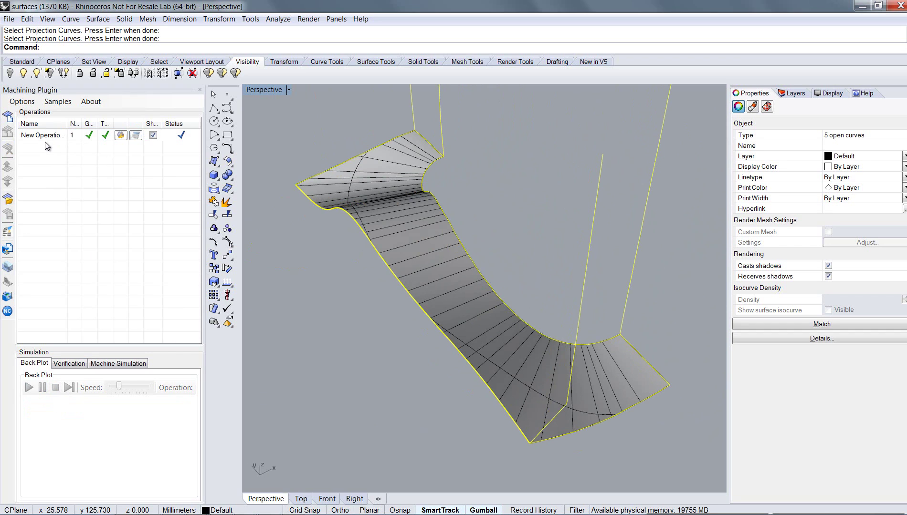
left_click(43, 137)
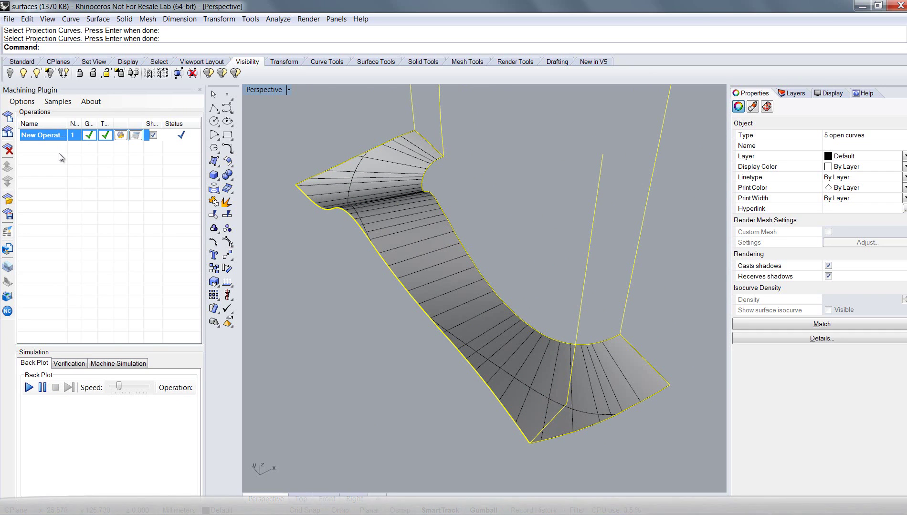
key("Delete")
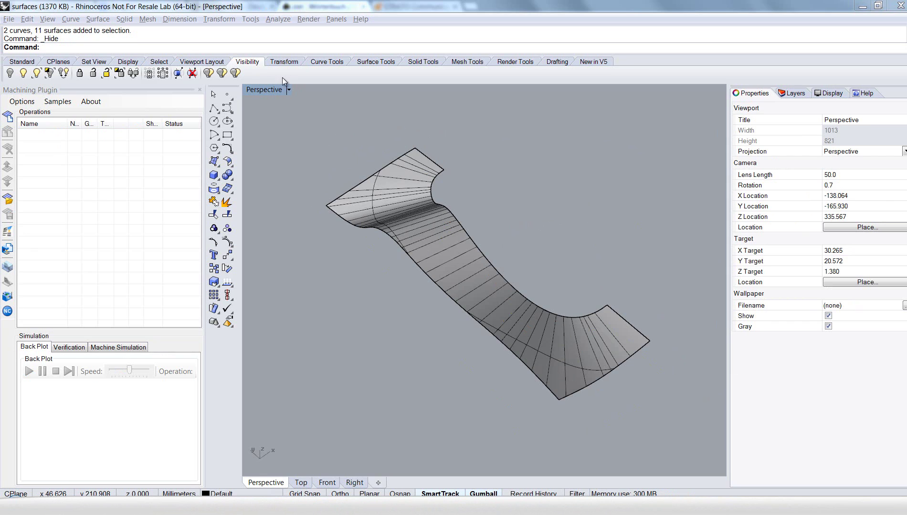
Use Duplicate Border on the curved surface to create one closed border curve.
left_click(71, 19)
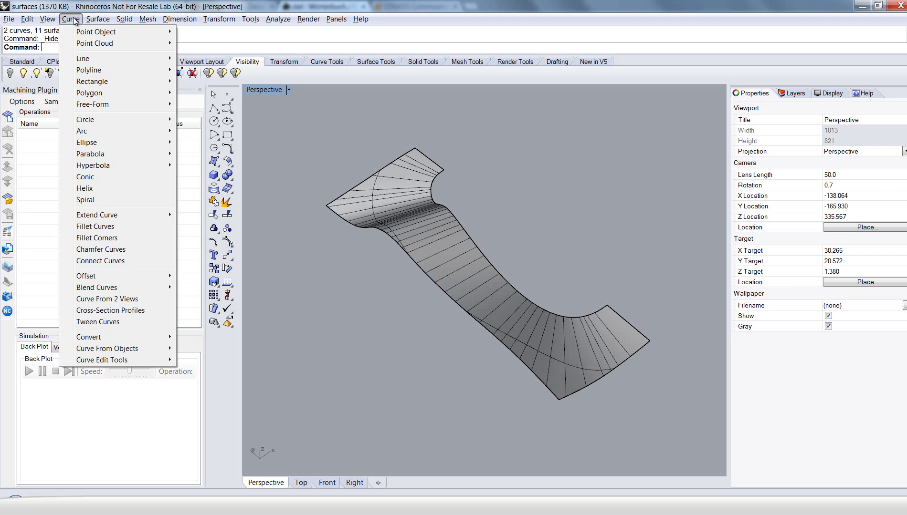
mouse_move(135, 350)
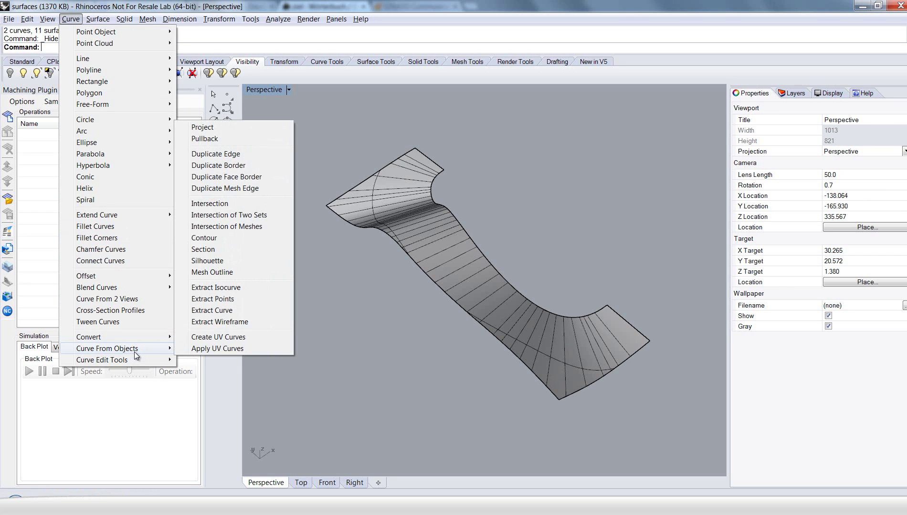
left_click(253, 166)
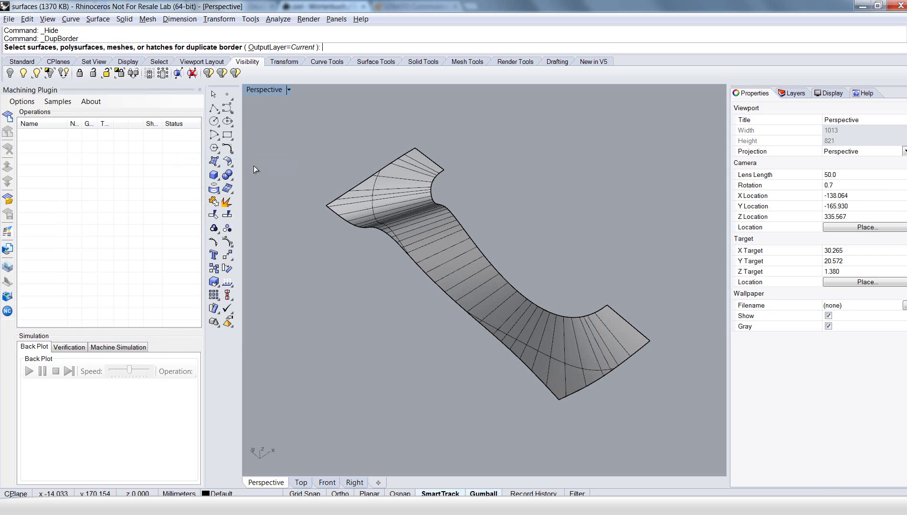
left_click(381, 171)
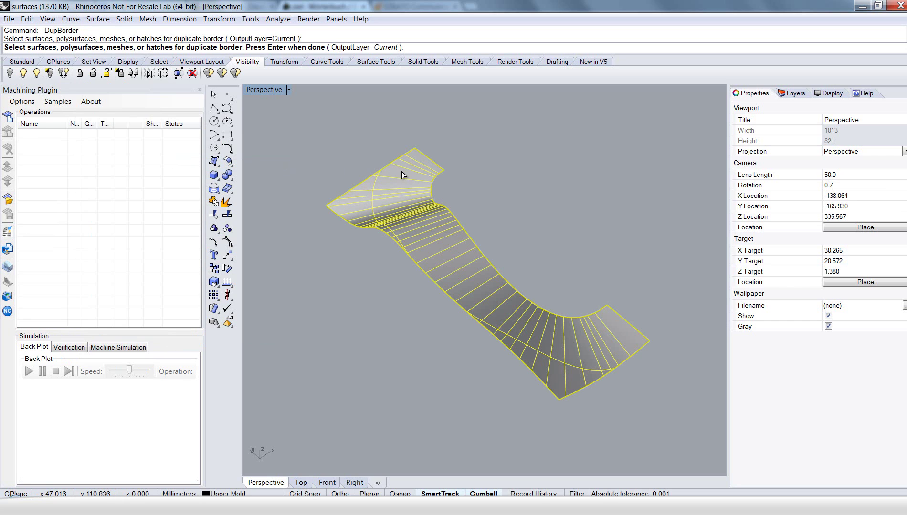
key("Return")
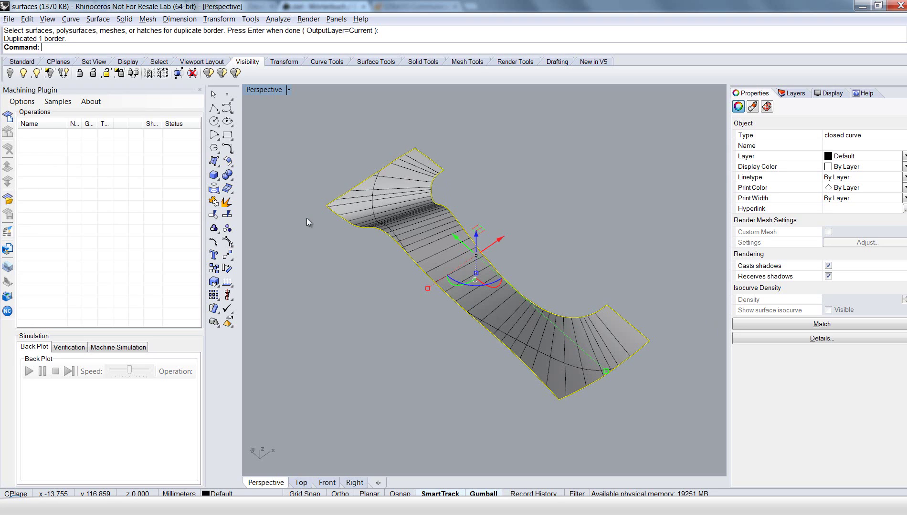
left_click(213, 203)
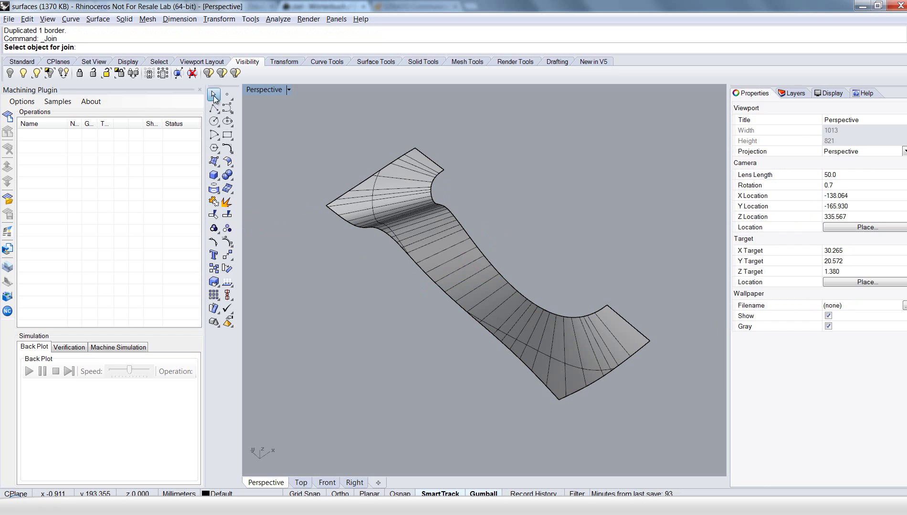
key("Escape")
left_click(409, 153)
left_click(410, 151)
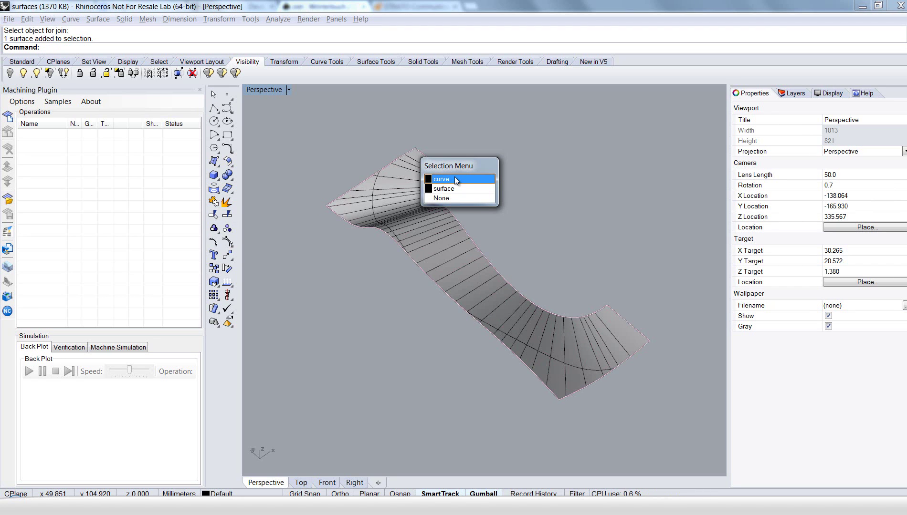
left_click(485, 137)
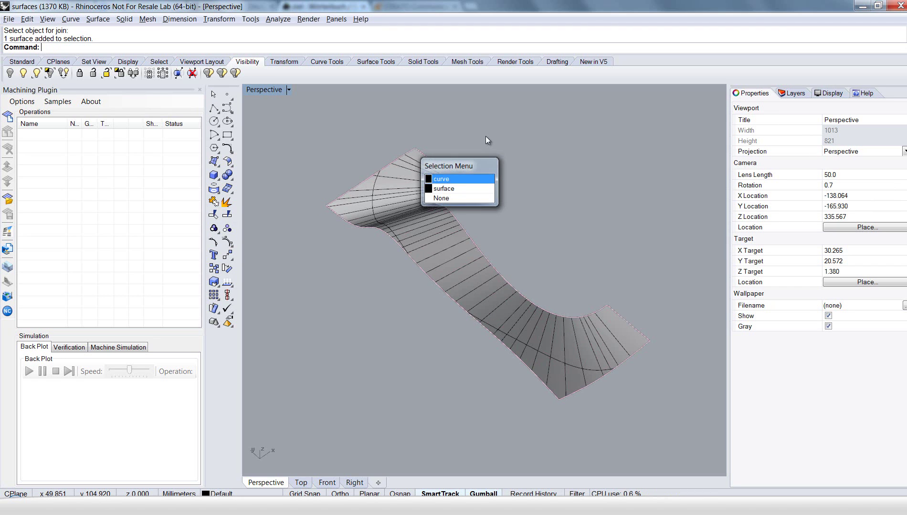
Add a new operation with Surfaces as calculation basis and Project curves pattern.
left_click(7, 117)
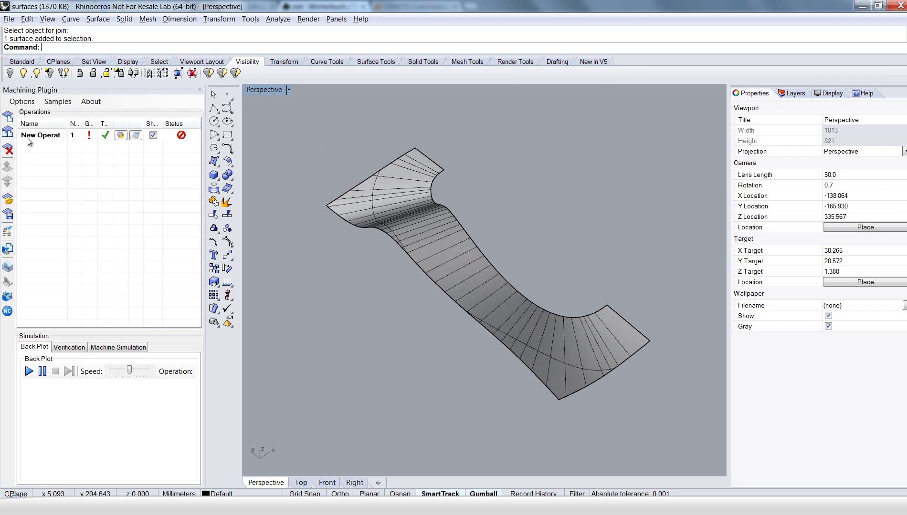
left_click(120, 136)
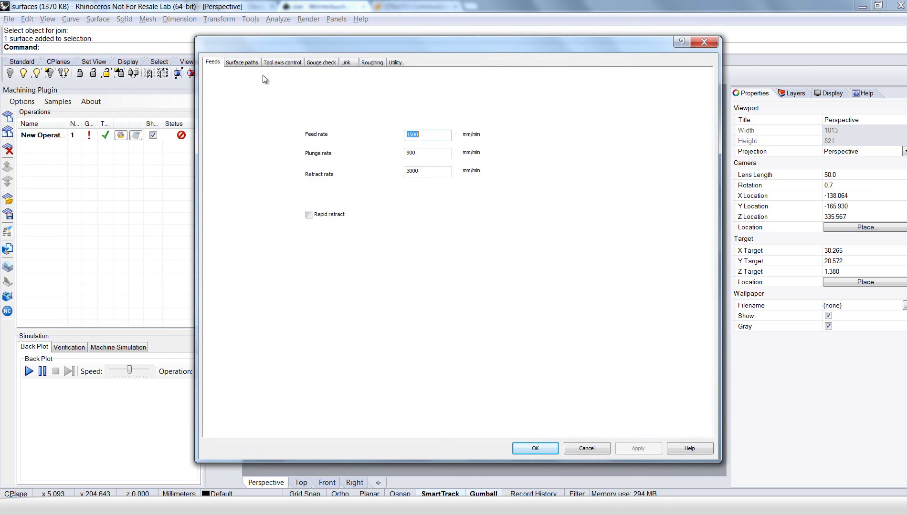
left_click(241, 64)
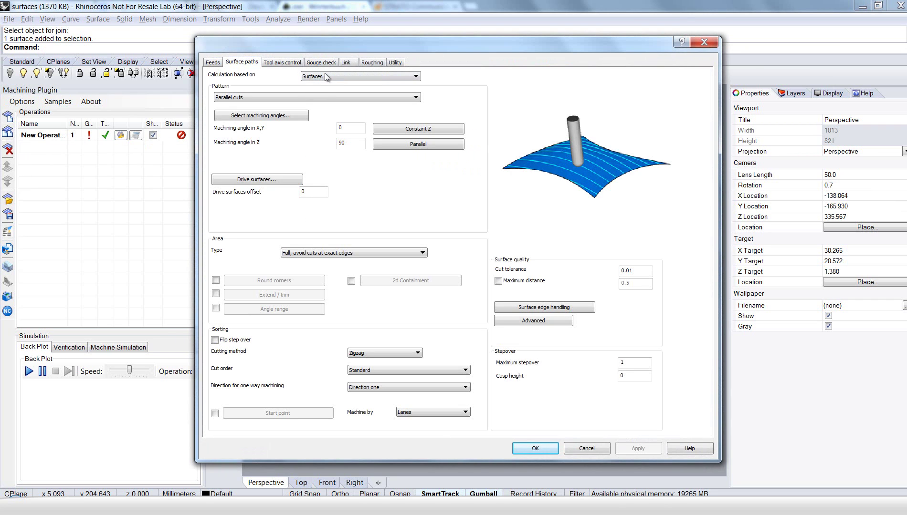
left_click(325, 76)
left_click(324, 77)
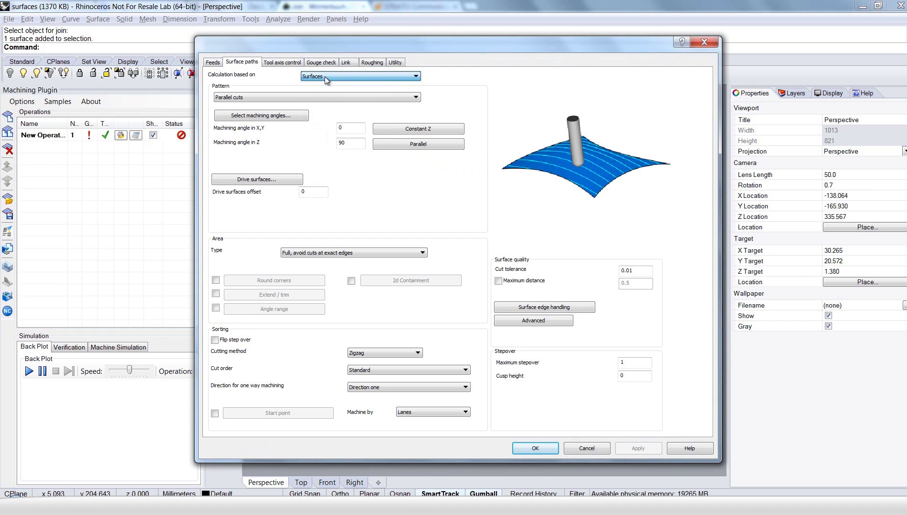
left_click(252, 96)
left_click(252, 128)
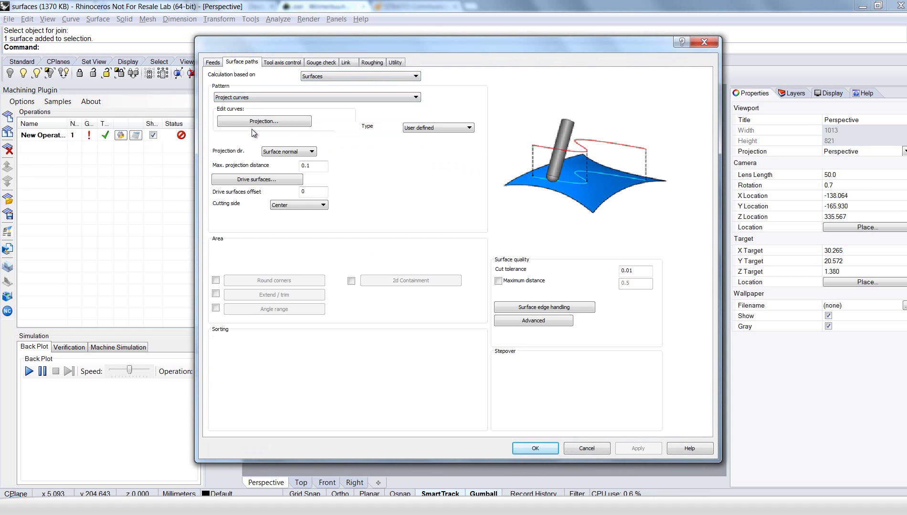
Set the curved surface as drive surface and the closed border curve as projection curve, then accept.
left_click(246, 181)
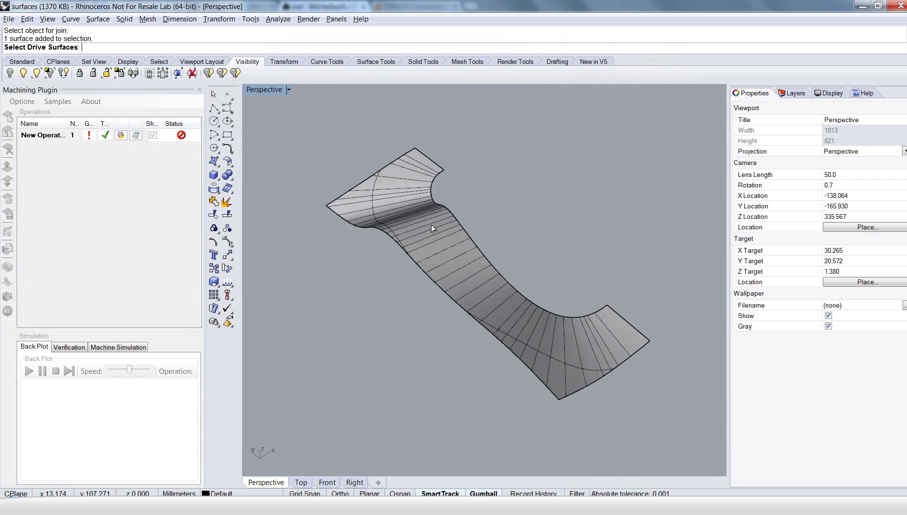
left_click(451, 245)
key("Return")
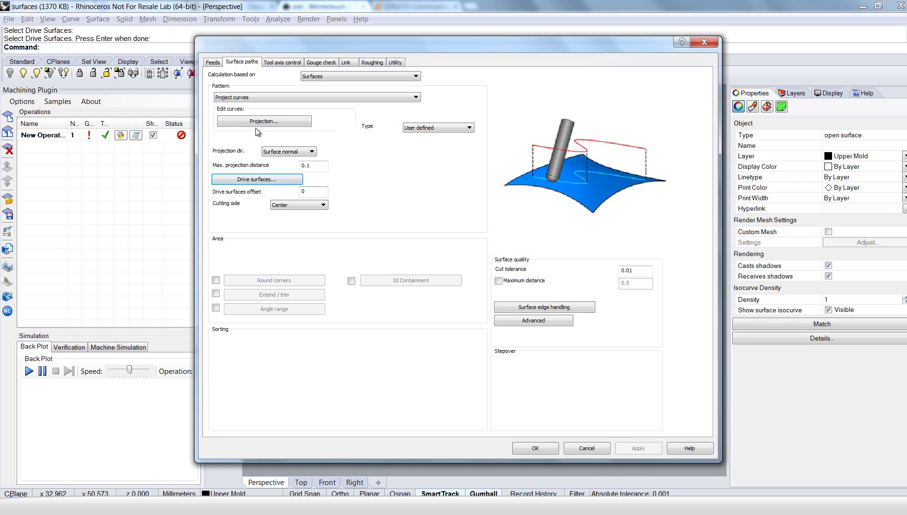
left_click(256, 124)
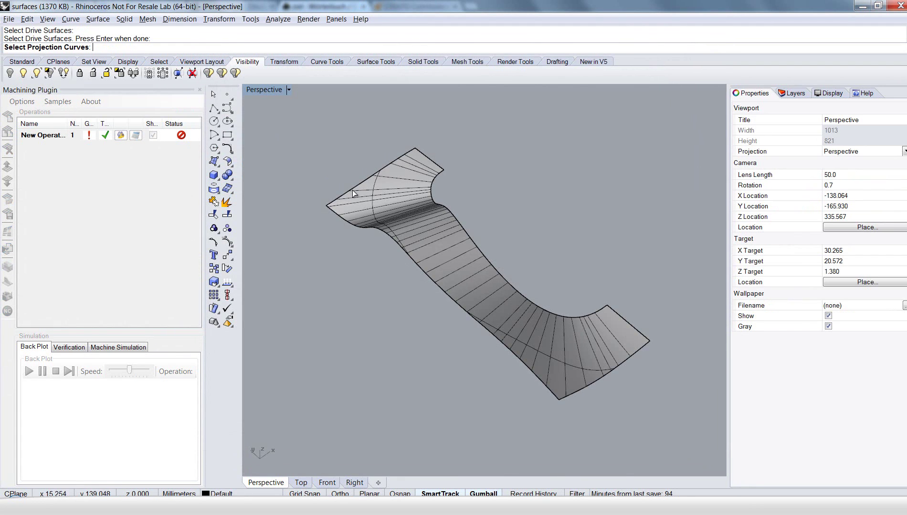
left_click(393, 163)
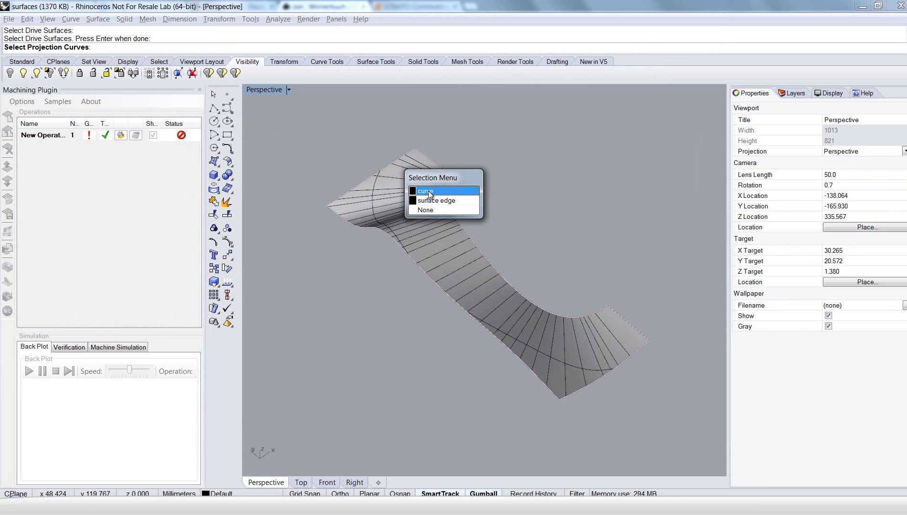
left_click(435, 192)
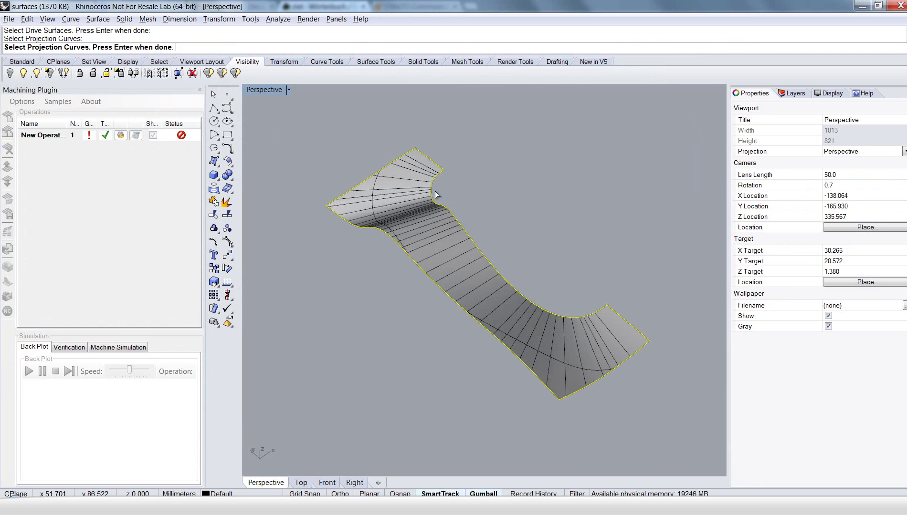
key("Return")
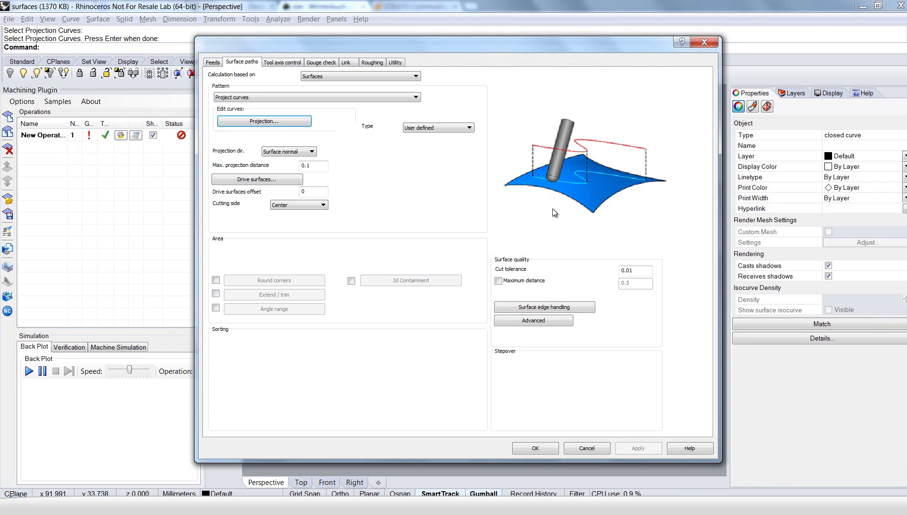
left_click(534, 449)
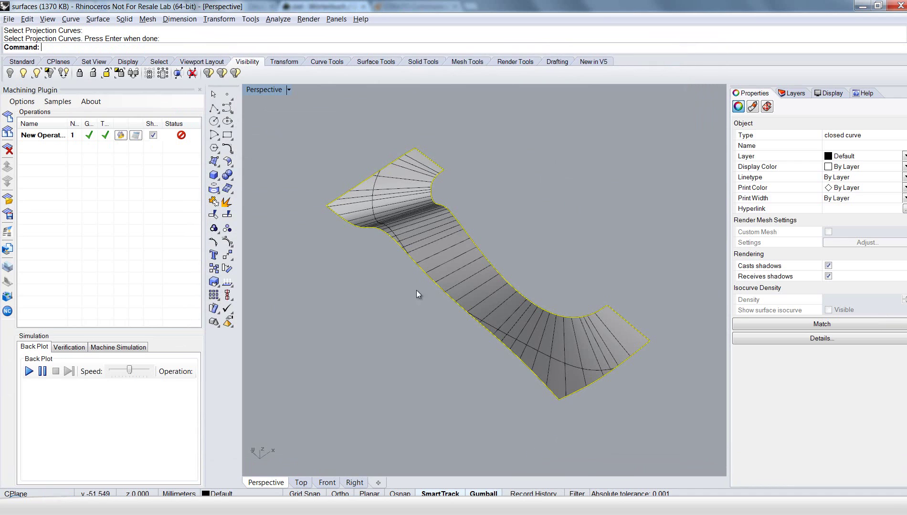
Give the new operation the Ball 3 cutter and compute its border toolpath.
right_click(40, 136)
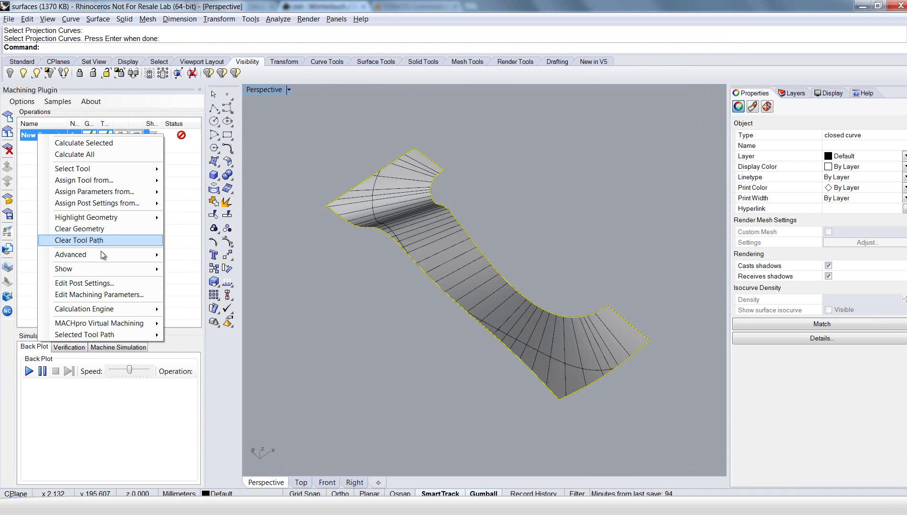
mouse_move(136, 169)
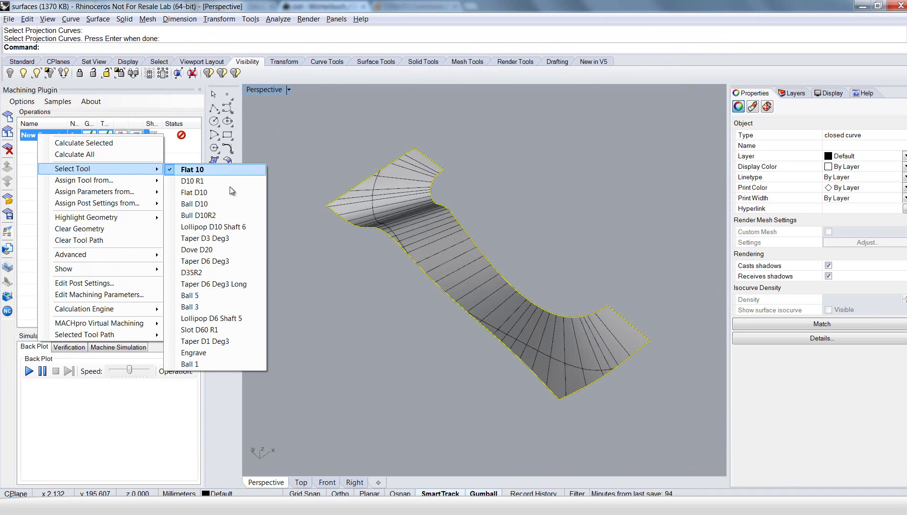
left_click(223, 307)
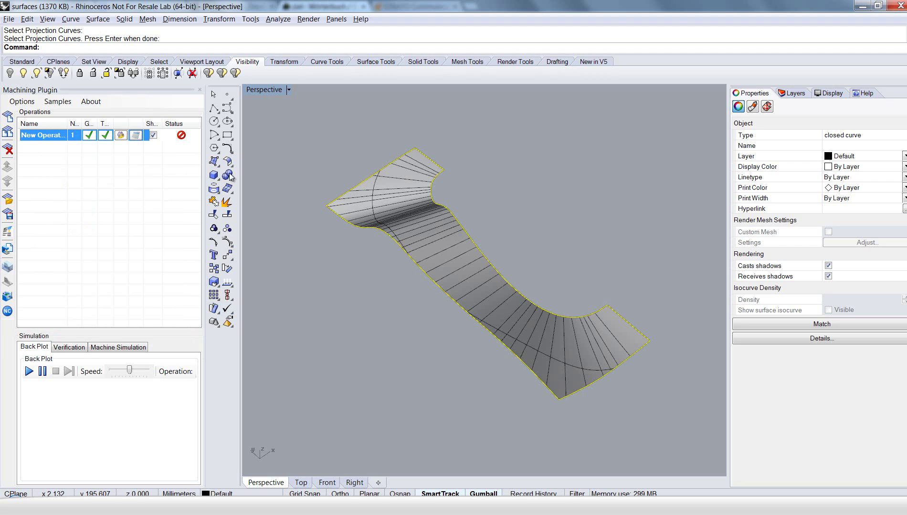
left_click(135, 136)
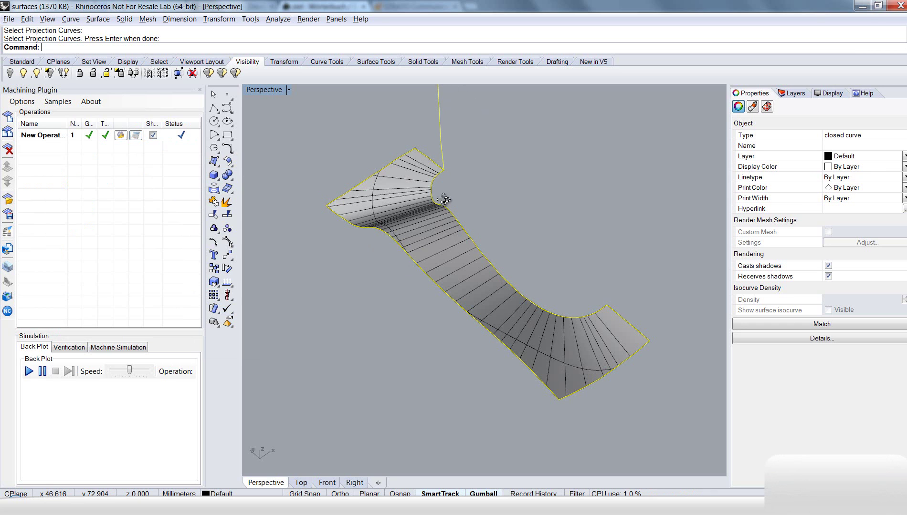
right_click_drag(439, 89, 398, 184)
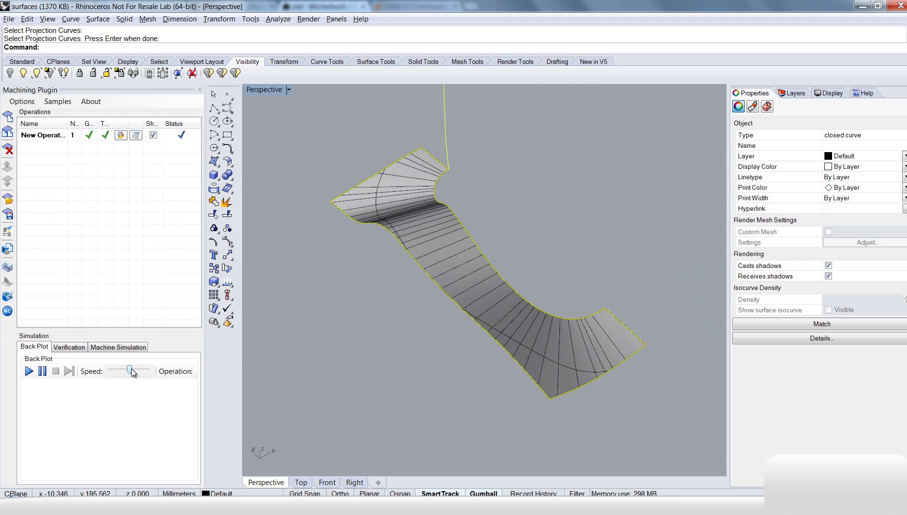
Run the Back Plot simulation of the new border toolpath.
left_click(29, 372)
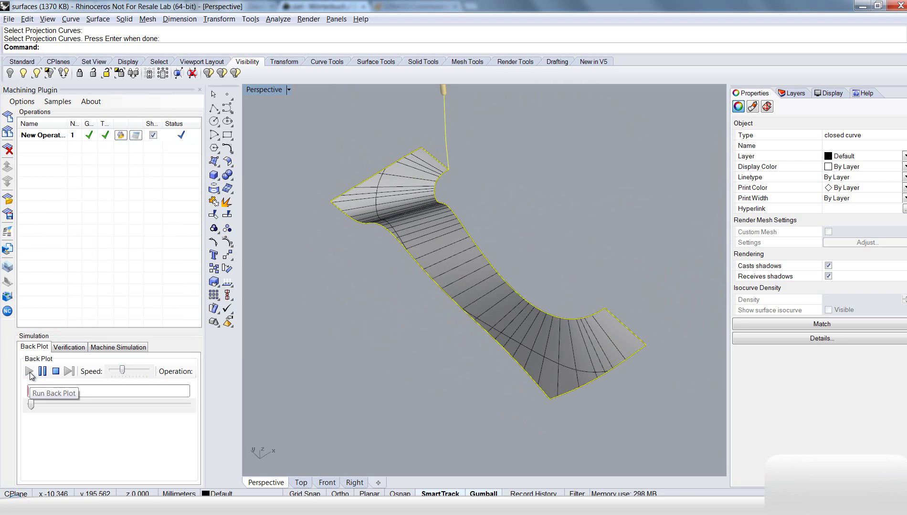